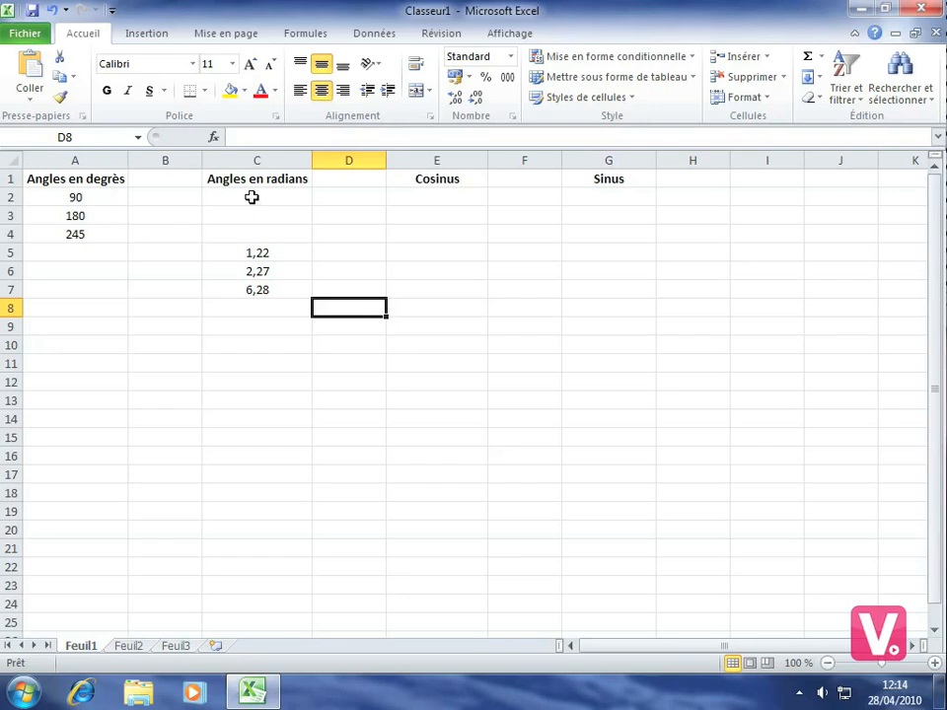
# Convert the first degree angle to radians in C2 with =RADIANS(A2), and fill the formula down to C4.
pyautogui.click(252, 197)
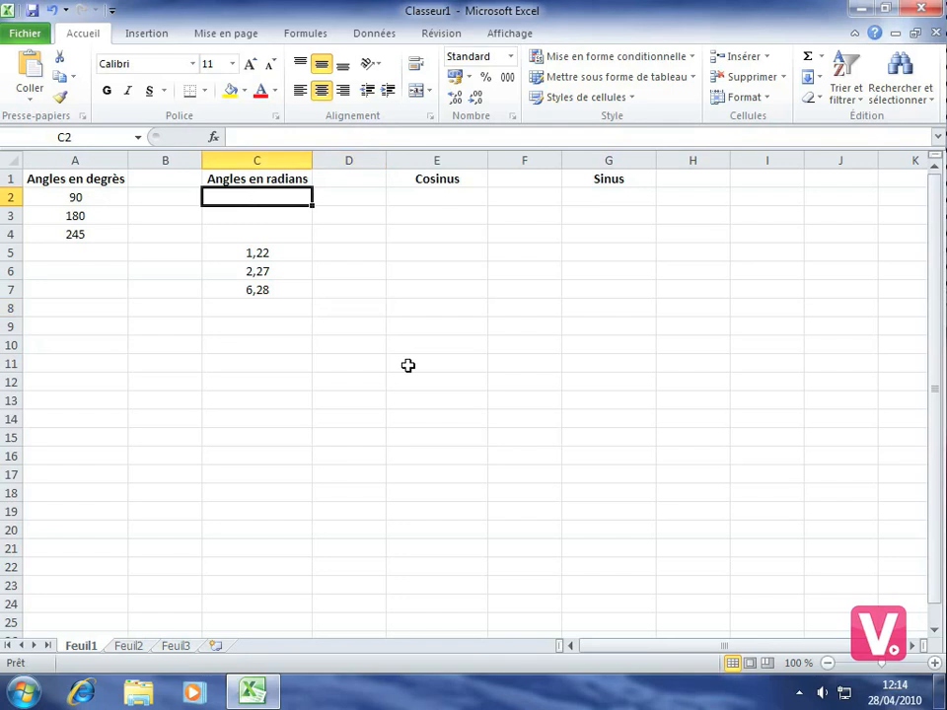
pyautogui.write('=')
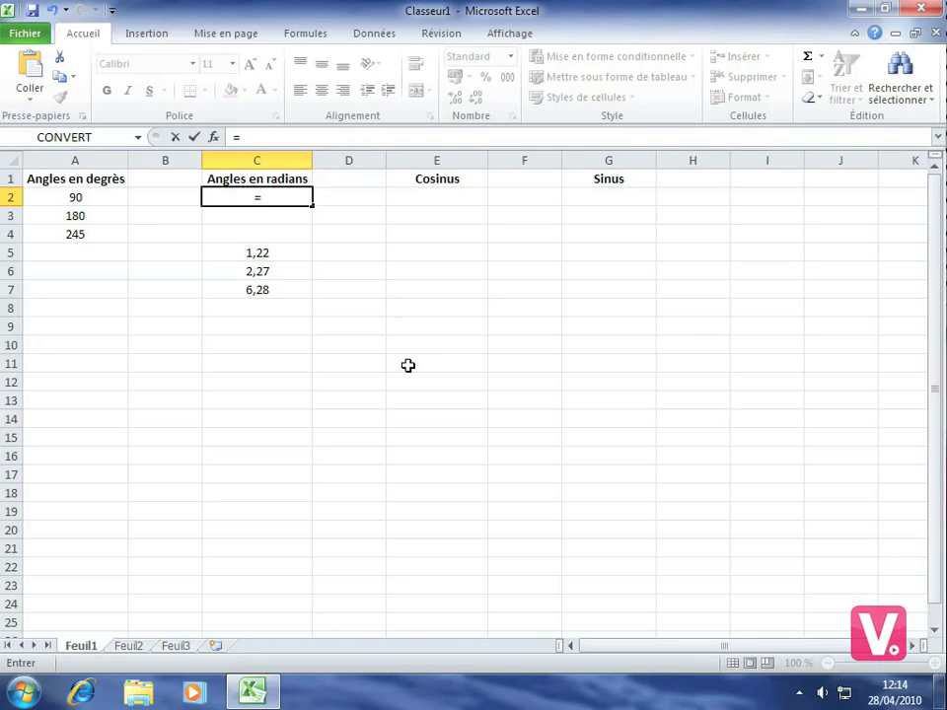
pyautogui.write('rad')
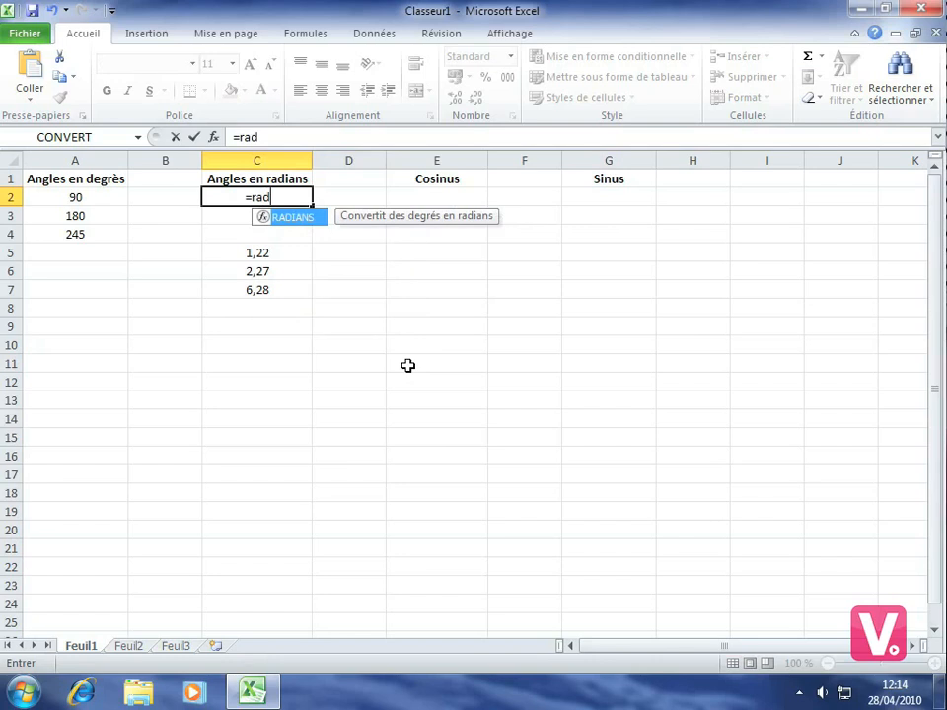
pyautogui.doubleClick(286, 218)
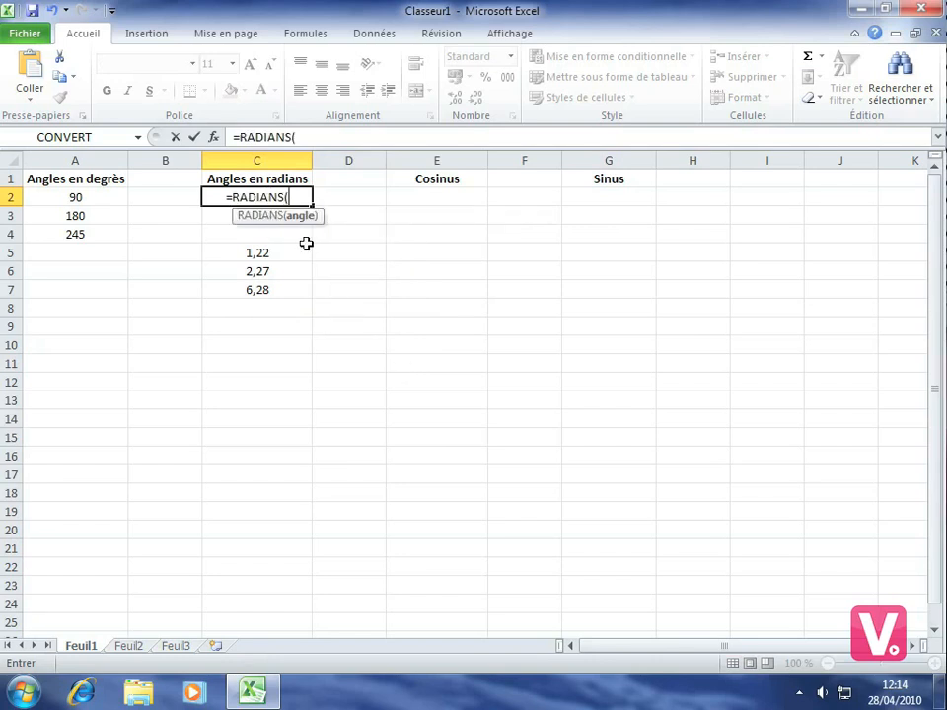
pyautogui.click(74, 196)
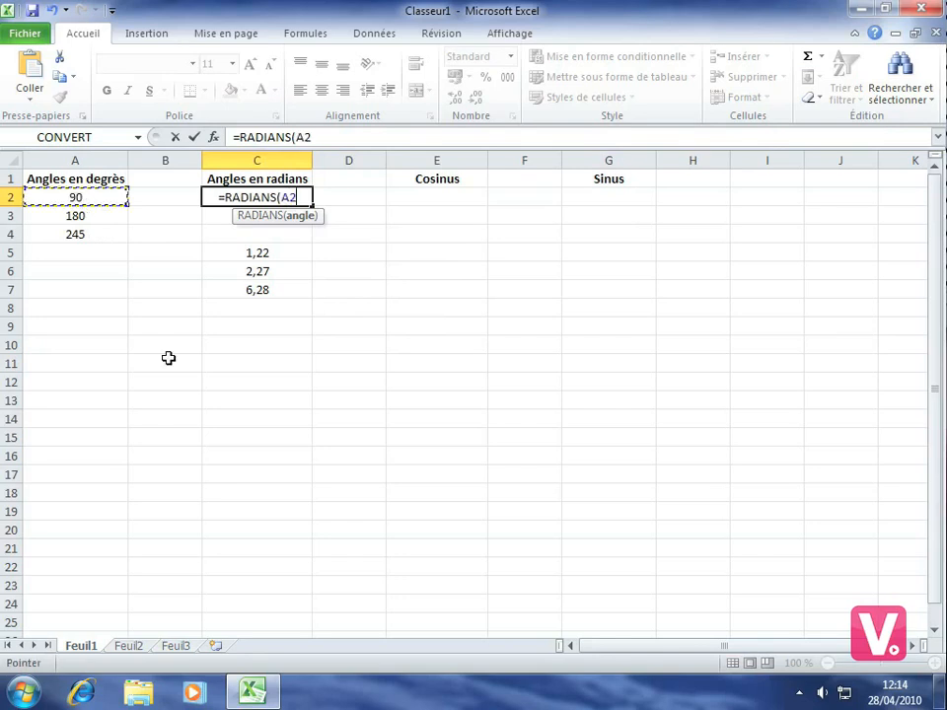
pyautogui.write(')')
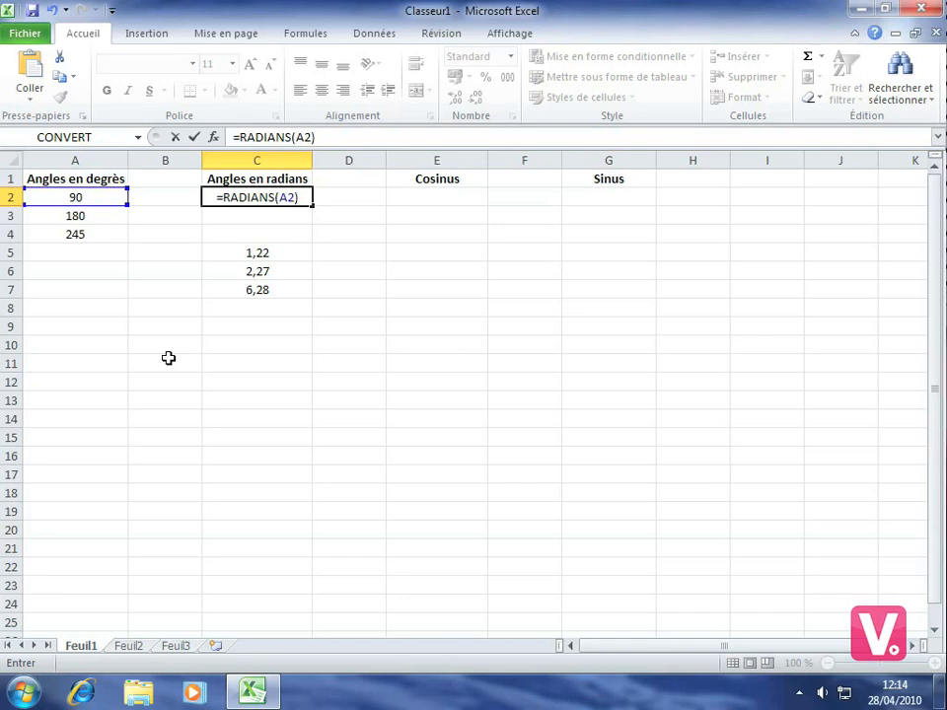
pyautogui.press('Return')
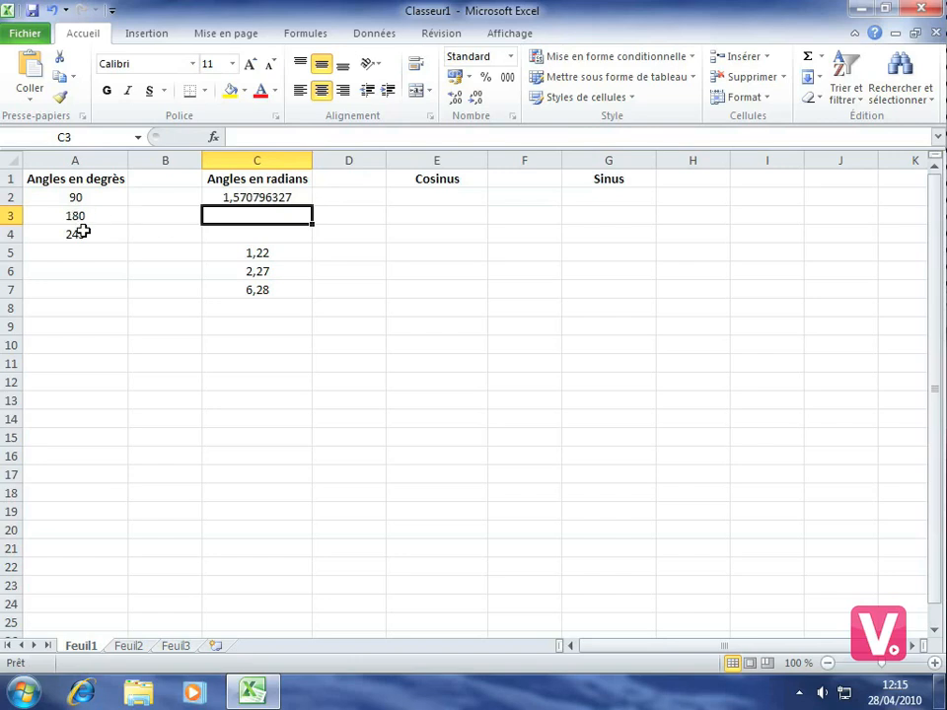
pyautogui.click(259, 195)
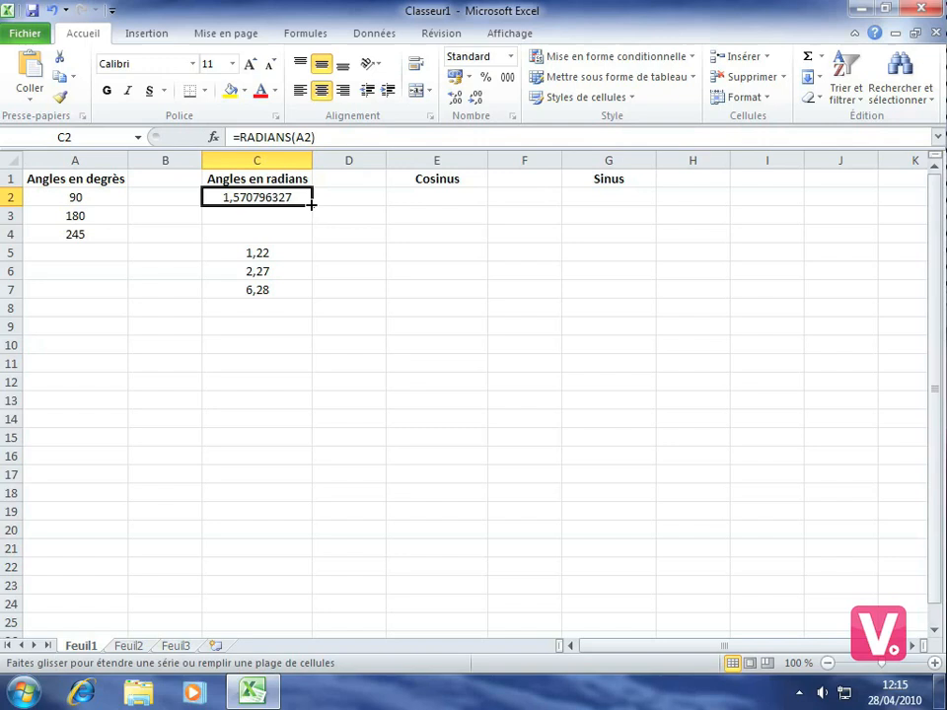
pyautogui.moveTo(310, 205); pyautogui.dragTo(311, 242)
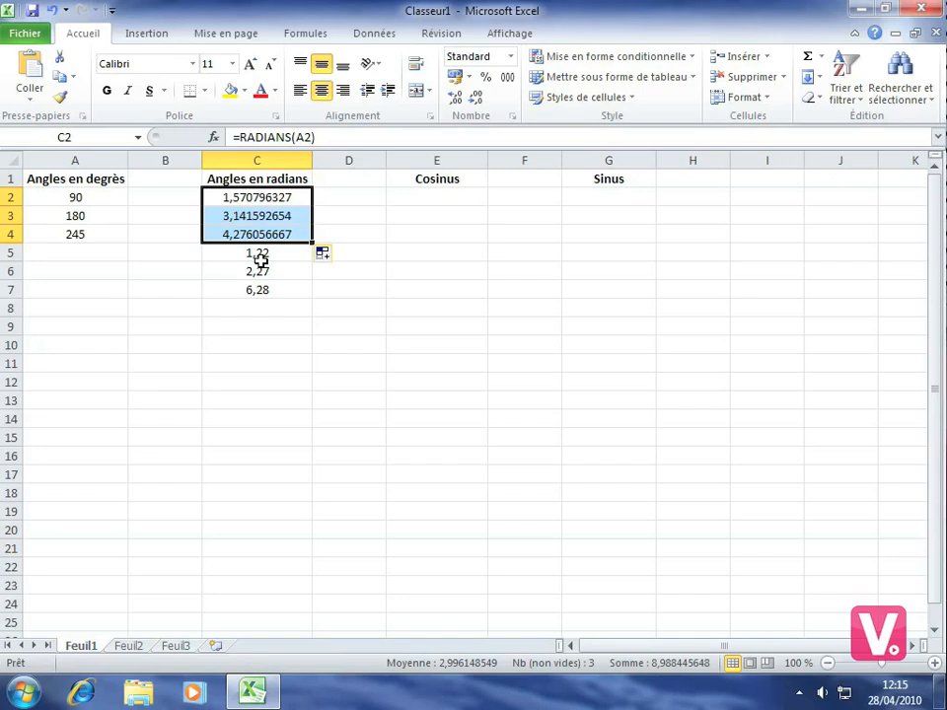
# Convert the radian value in C5 to degrees in A5 with =DEGRES(C5), and fill the formula down to A7.
pyautogui.click(72, 251)
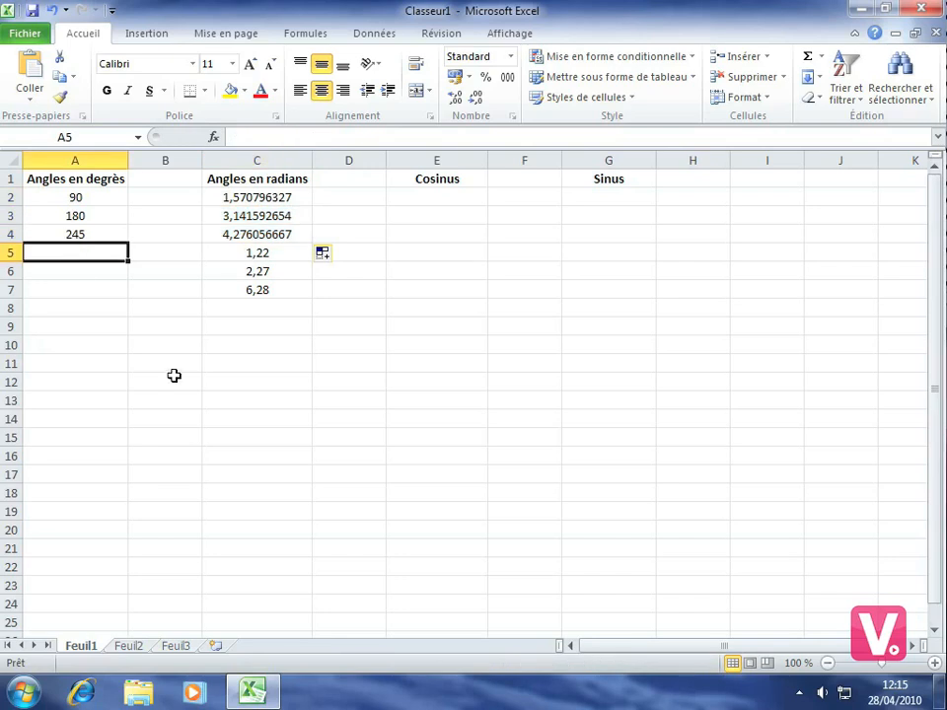
pyautogui.write('=')
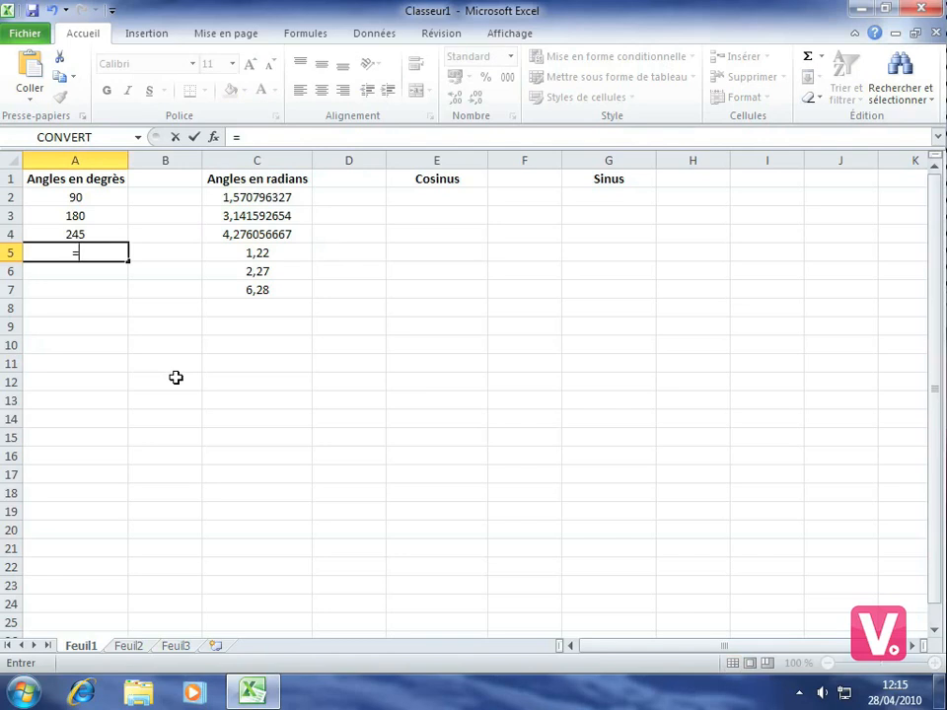
pyautogui.write('deg')
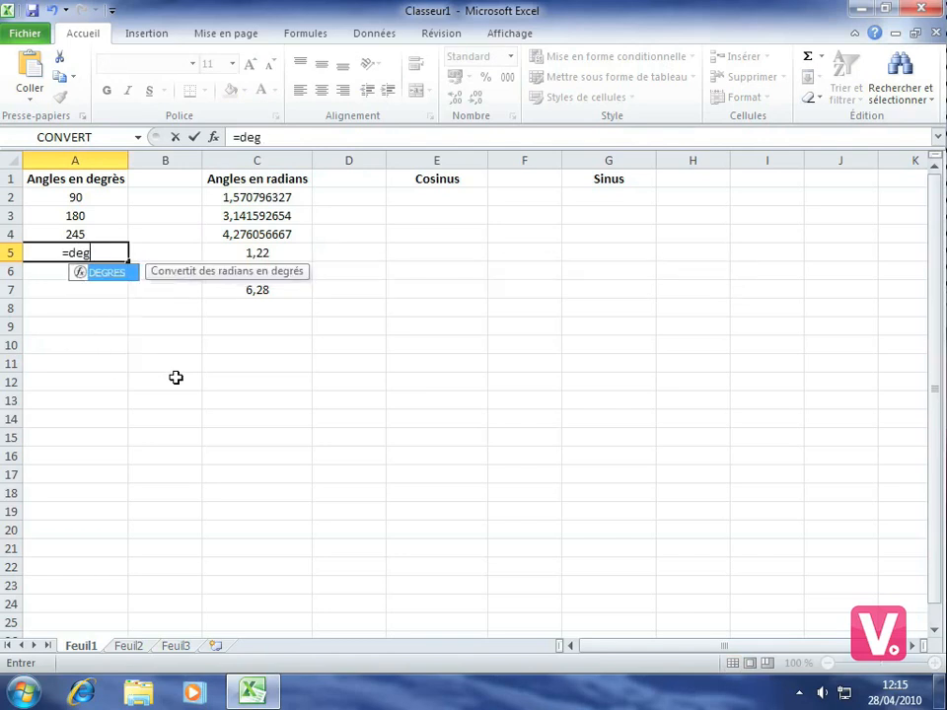
pyautogui.write('r')
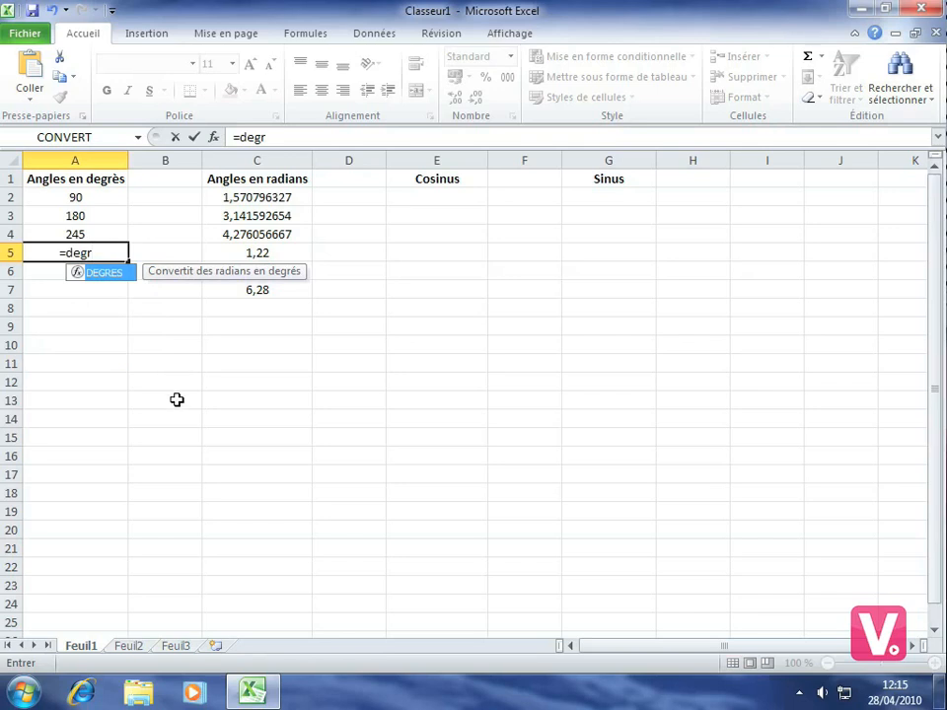
pyautogui.doubleClick(100, 272)
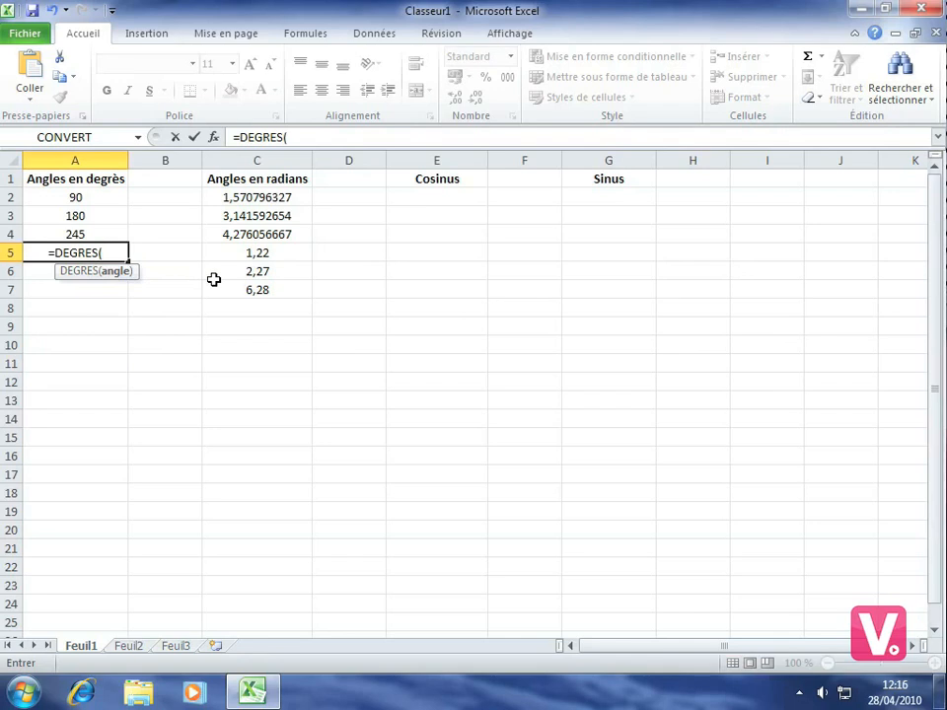
pyautogui.click(258, 253)
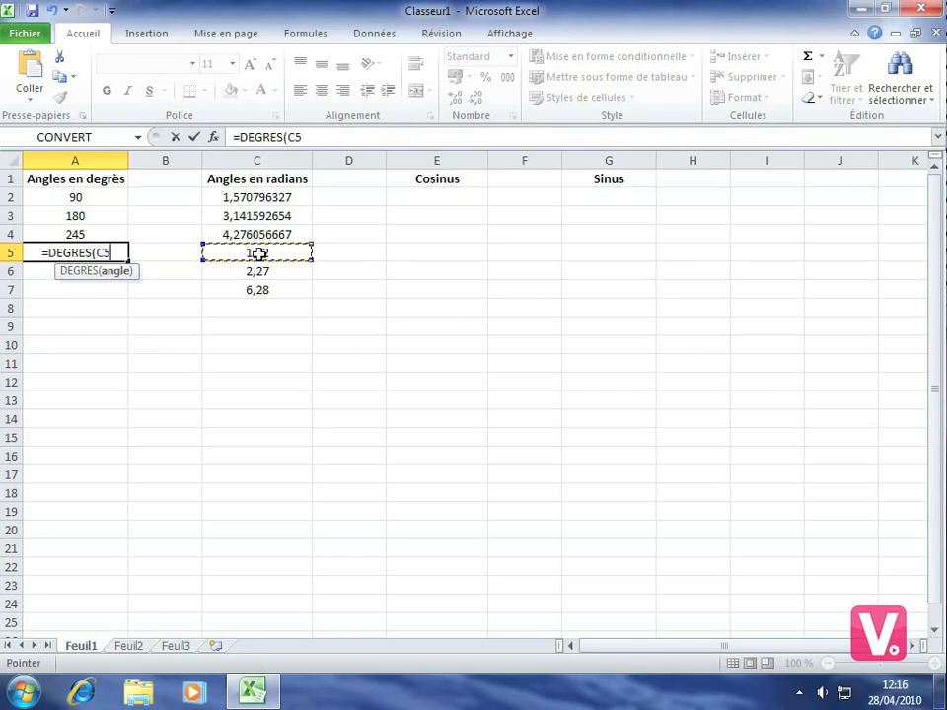
pyautogui.write(')')
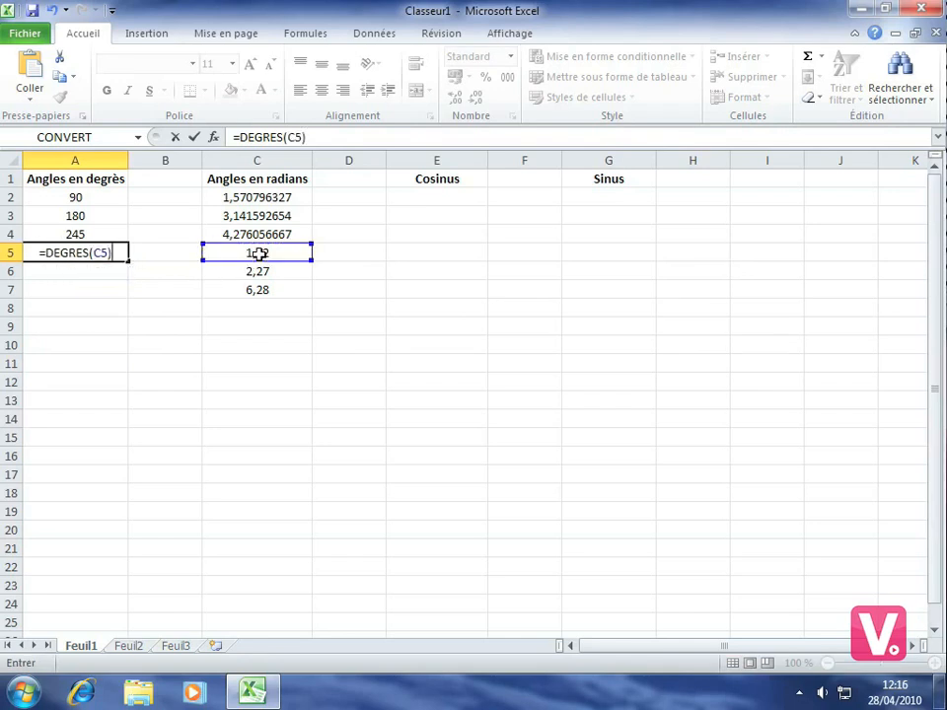
pyautogui.press('Return')
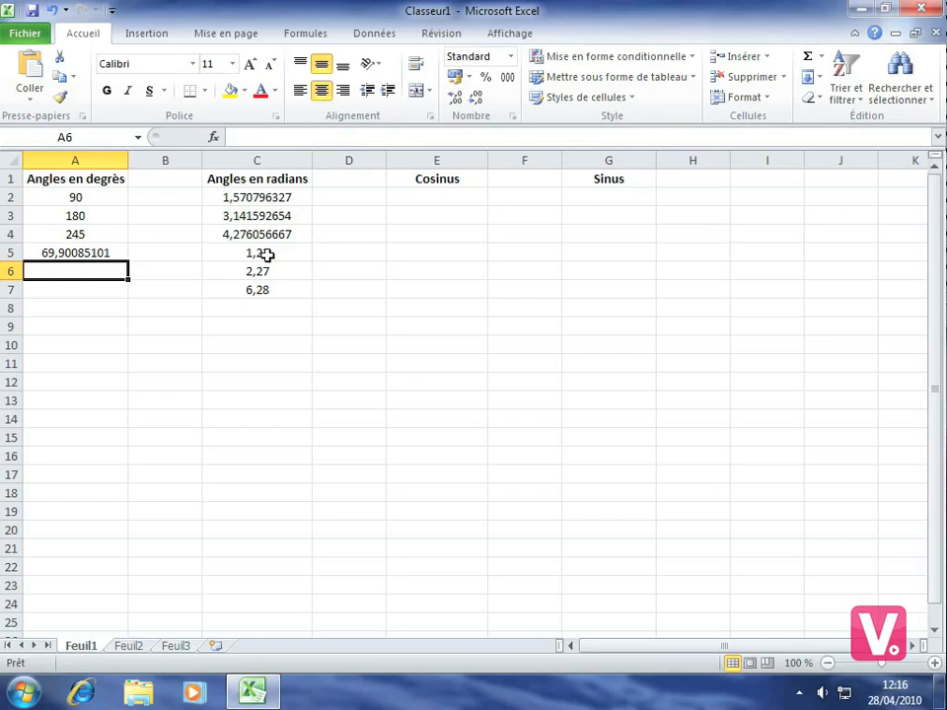
pyautogui.click(76, 250)
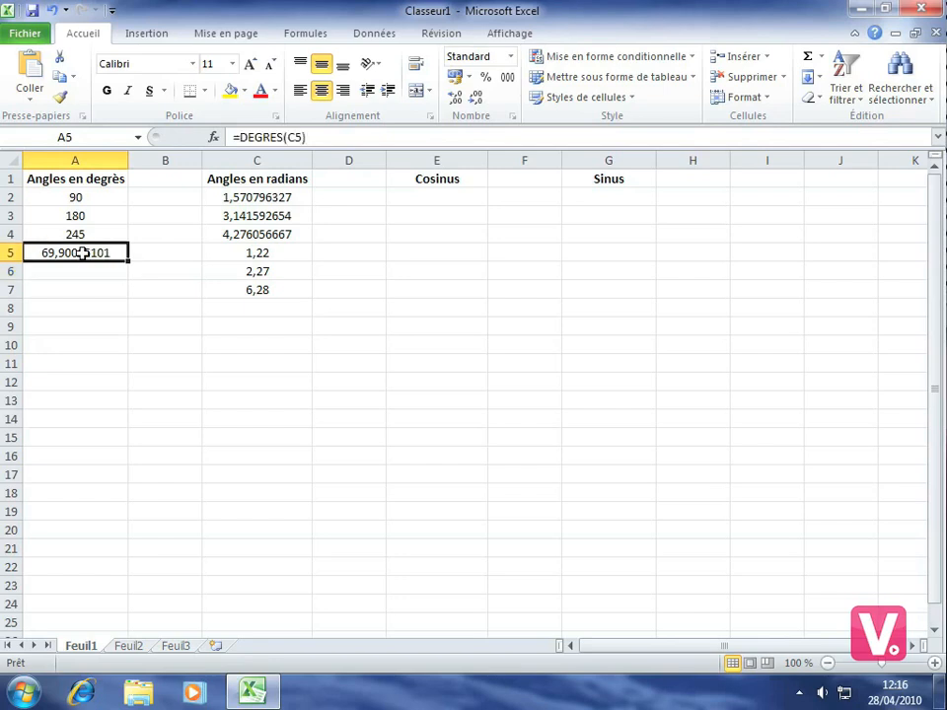
pyautogui.moveTo(129, 258); pyautogui.dragTo(128, 296)
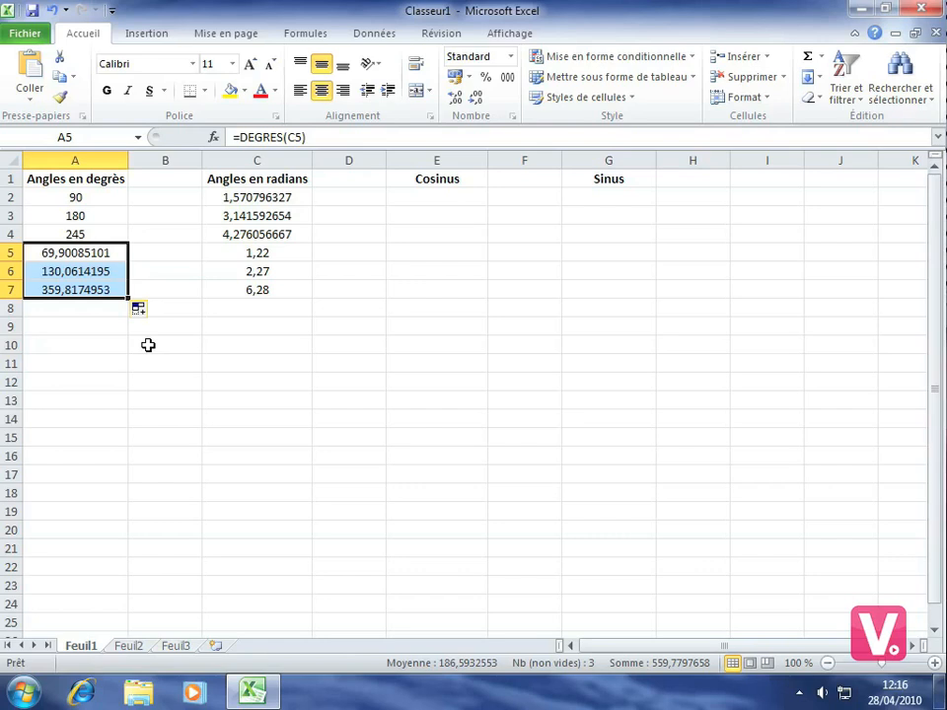
# Enter =COS(A2) in E2 under Cosinus and fill the formula down to E7.
pyautogui.click(439, 197)
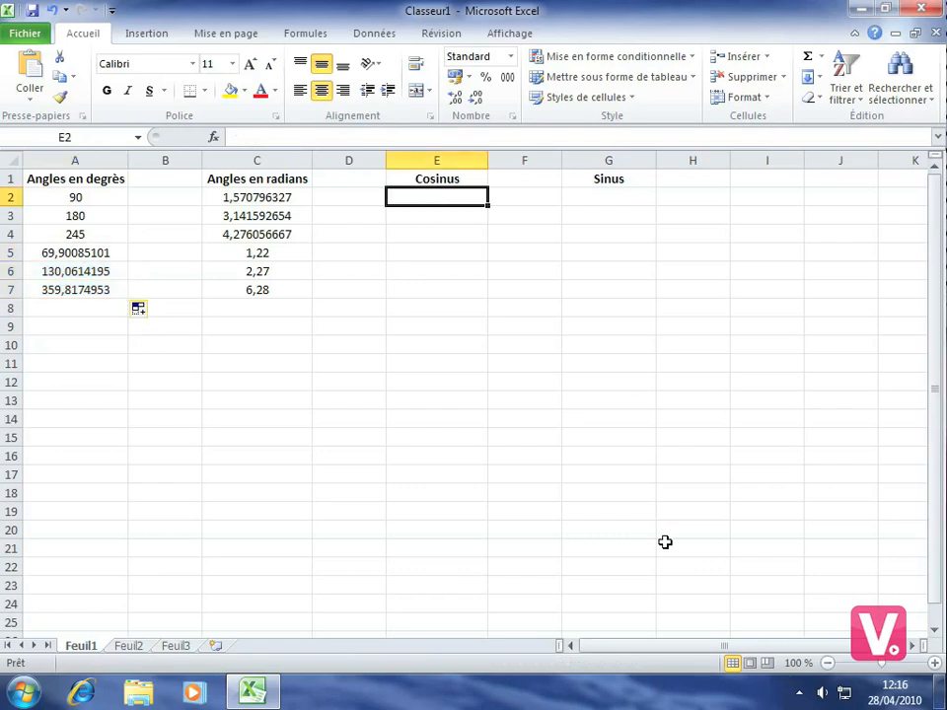
pyautogui.write('=')
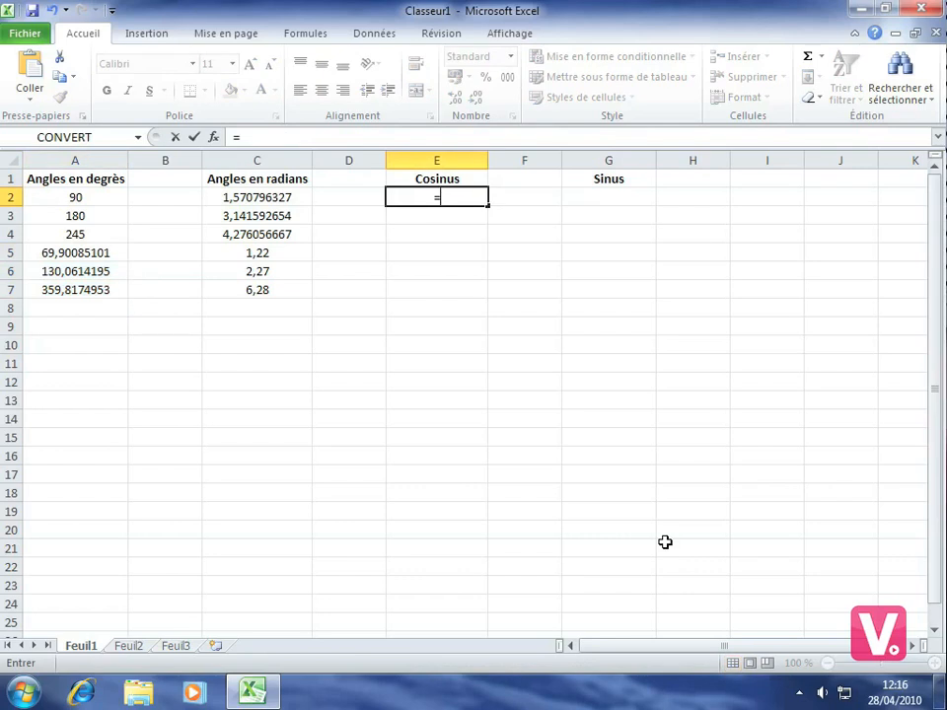
pyautogui.write('c')
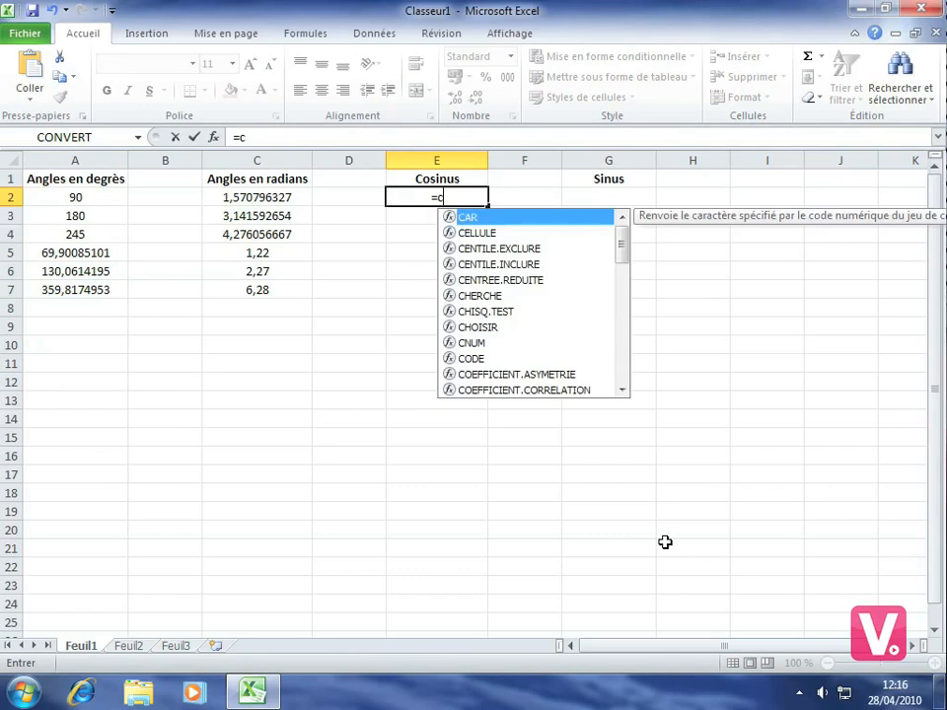
pyautogui.write('os')
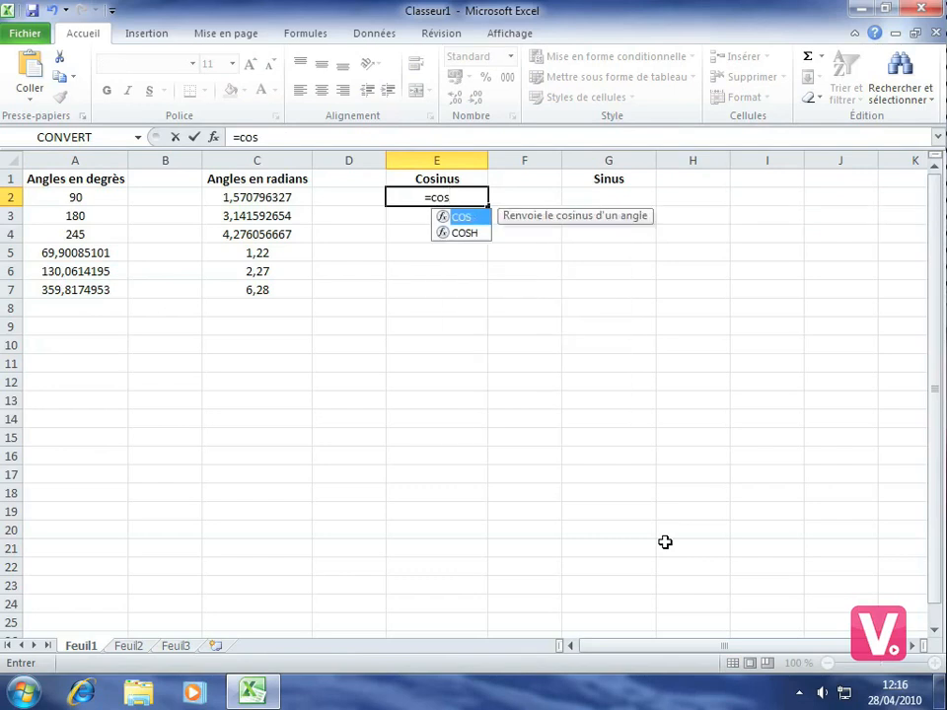
pyautogui.write('(')
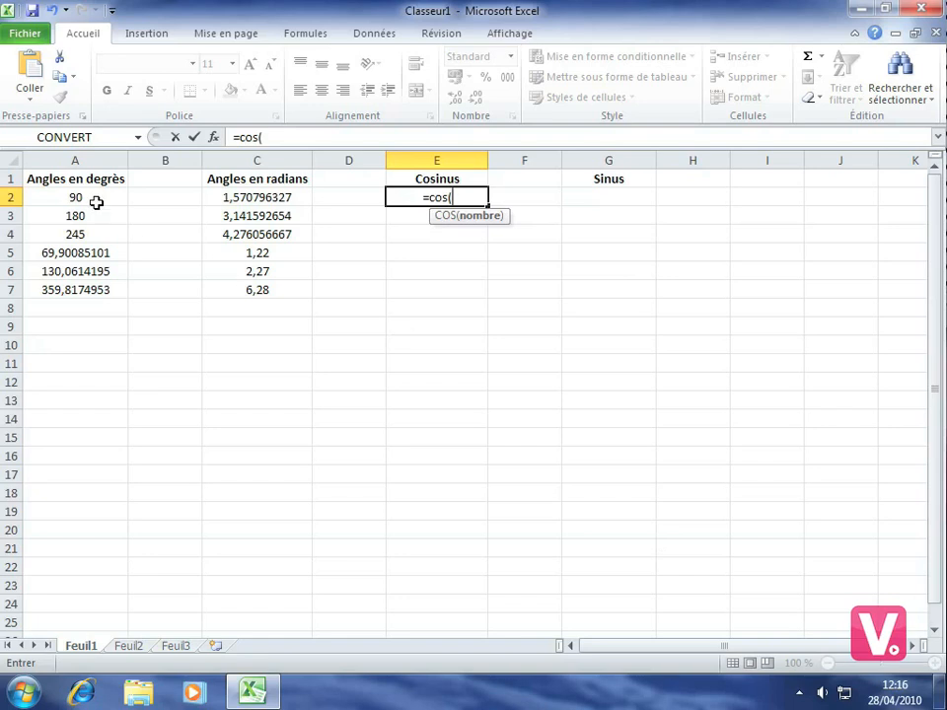
pyautogui.click(63, 197)
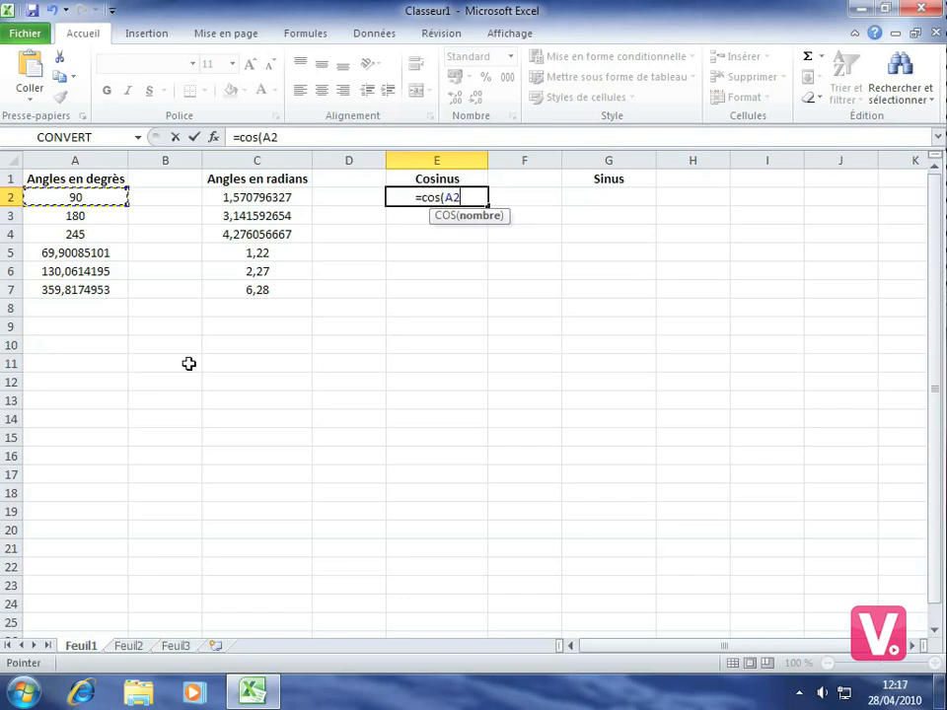
pyautogui.write(')')
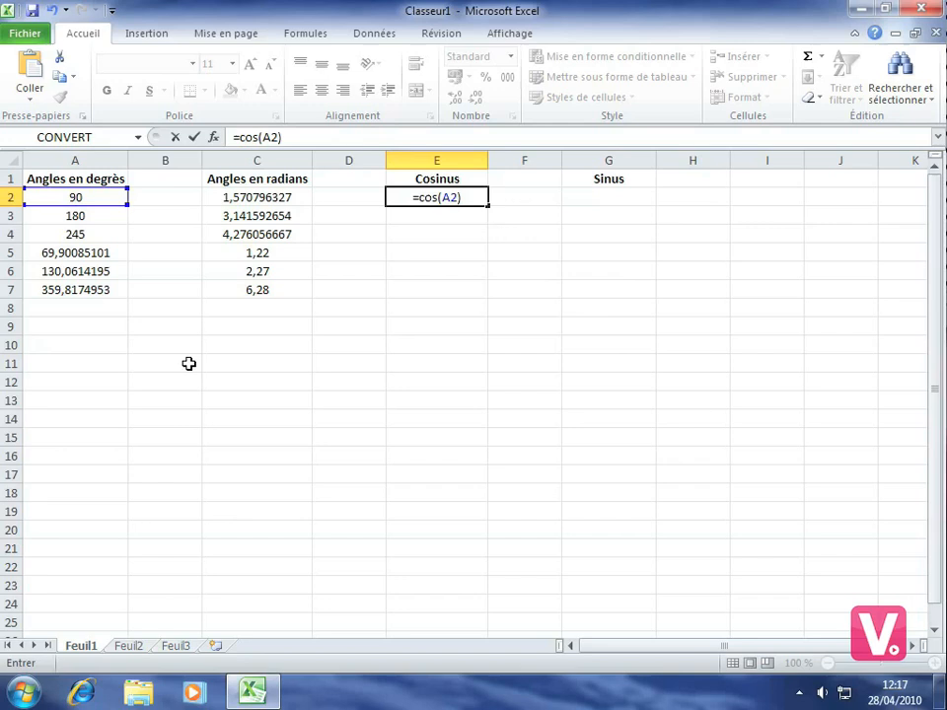
pyautogui.press('Return')
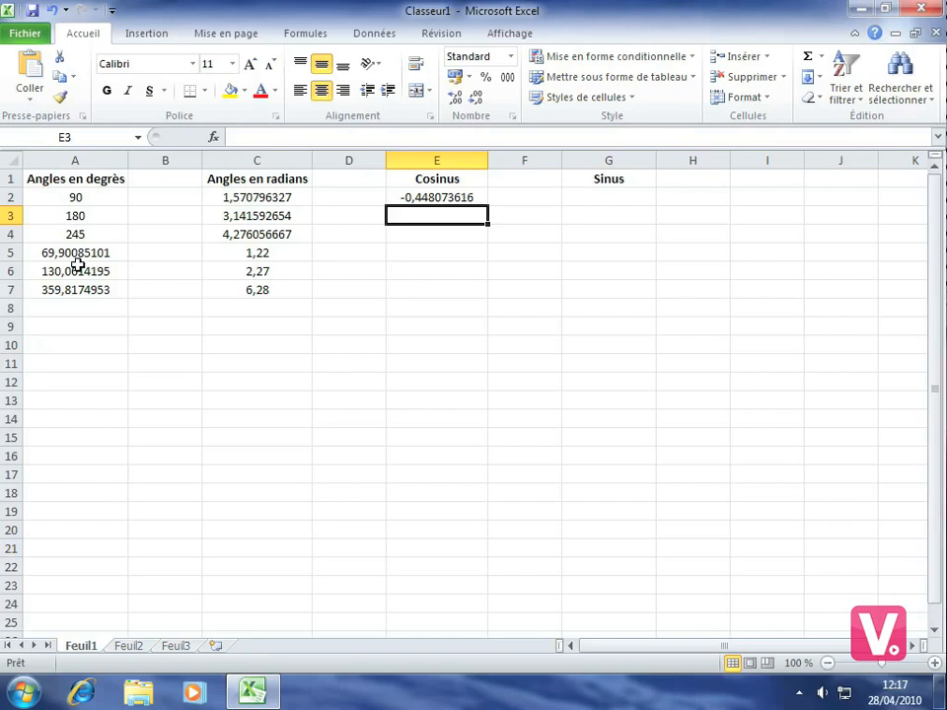
pyautogui.click(434, 196)
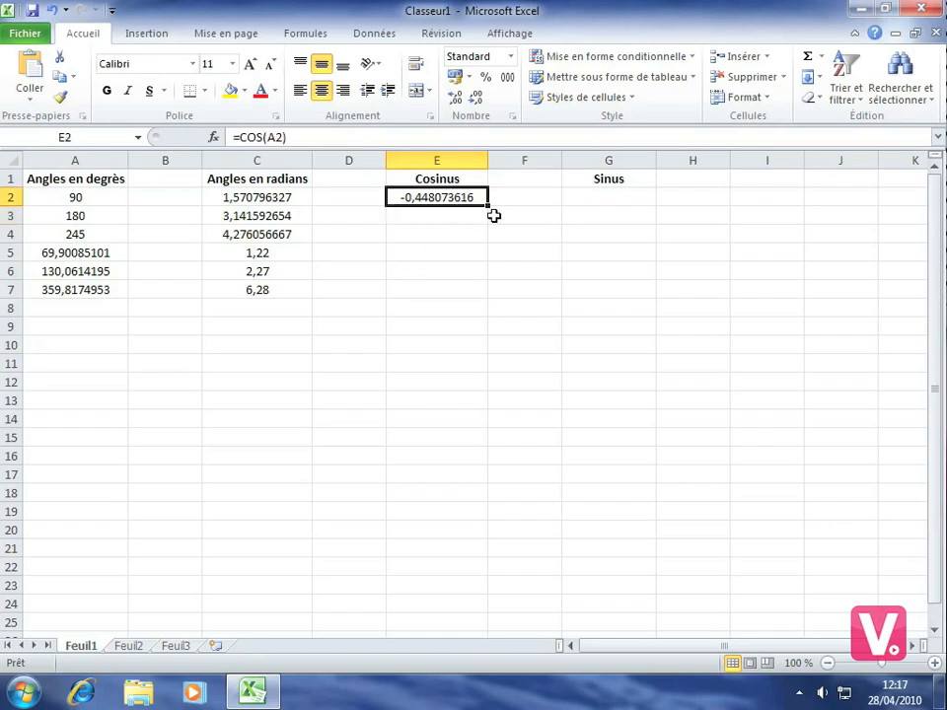
pyautogui.moveTo(489, 207); pyautogui.dragTo(484, 302)
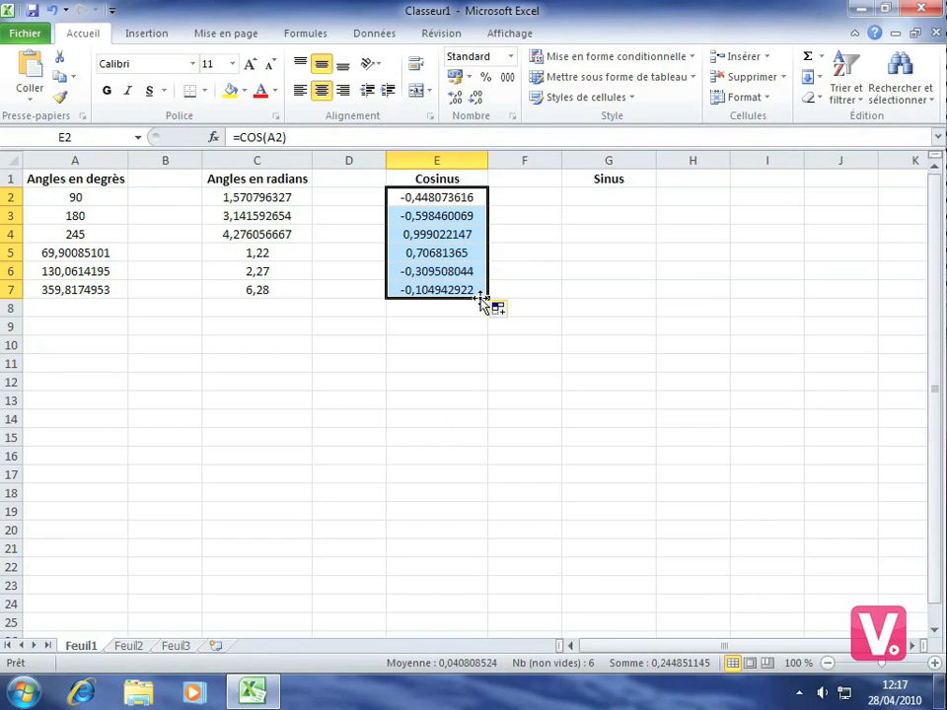
# Enter =SIN(A2) in G2 under Sinus and fill the formula down to G7.
pyautogui.click(602, 195)
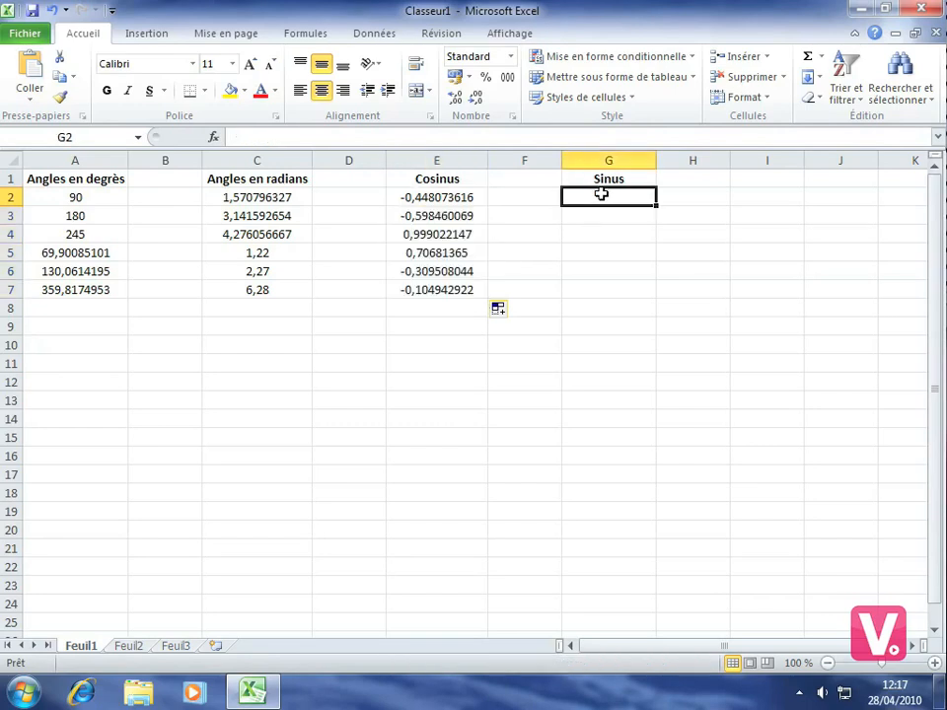
pyautogui.write('=sin')
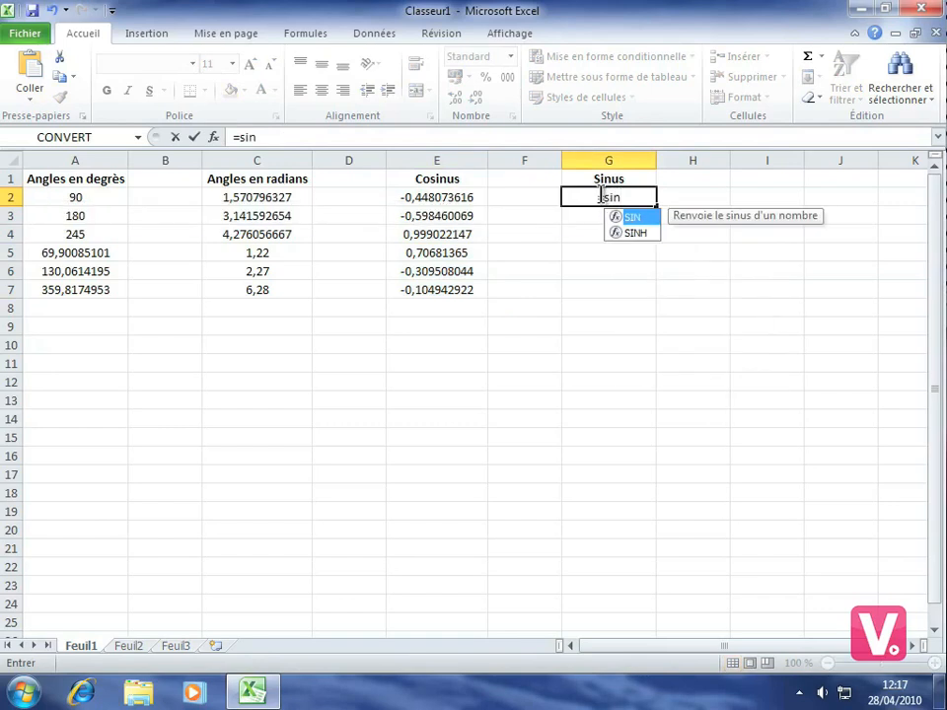
pyautogui.write('(')
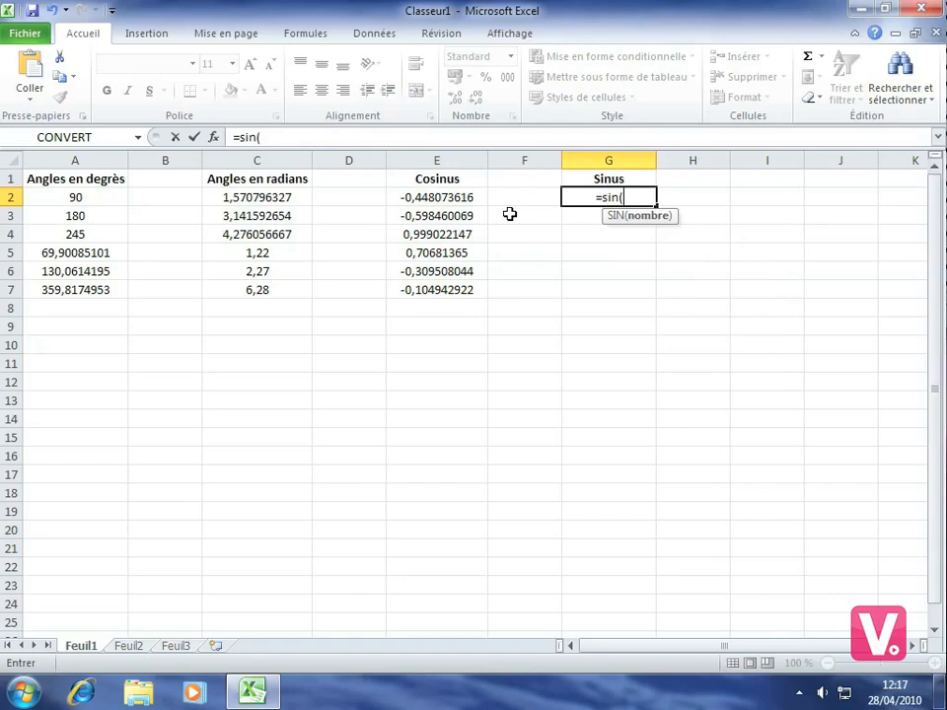
pyautogui.click(71, 196)
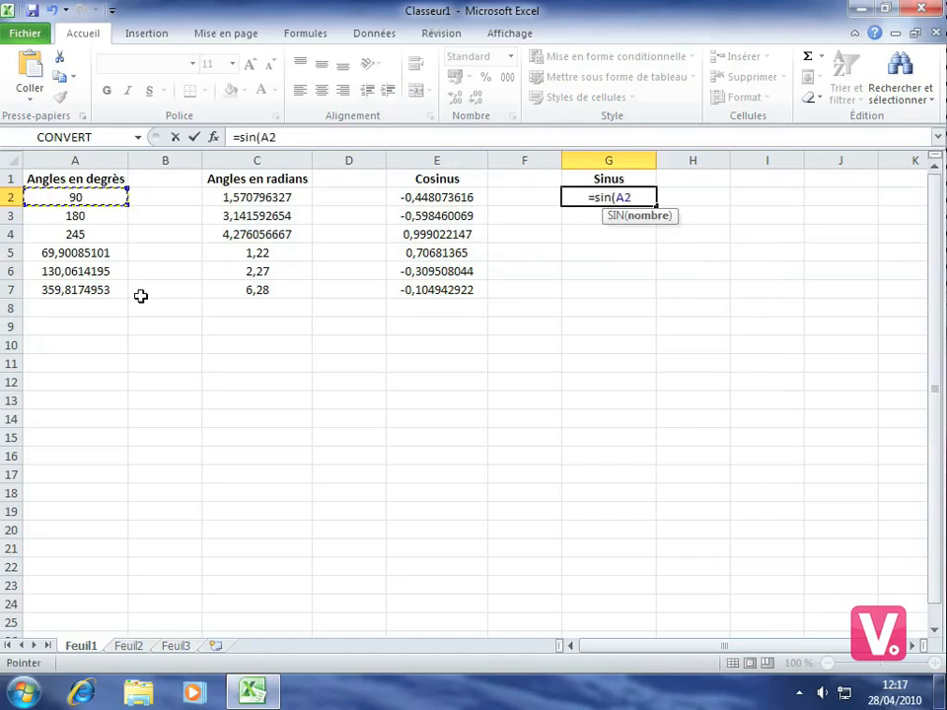
pyautogui.write(')')
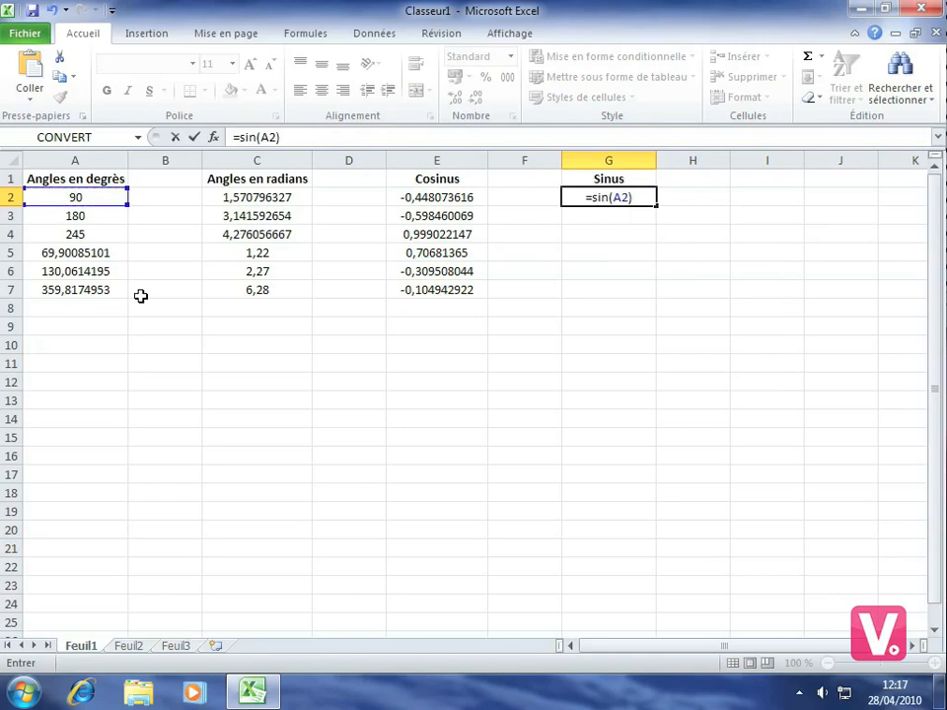
pyautogui.press('Return')
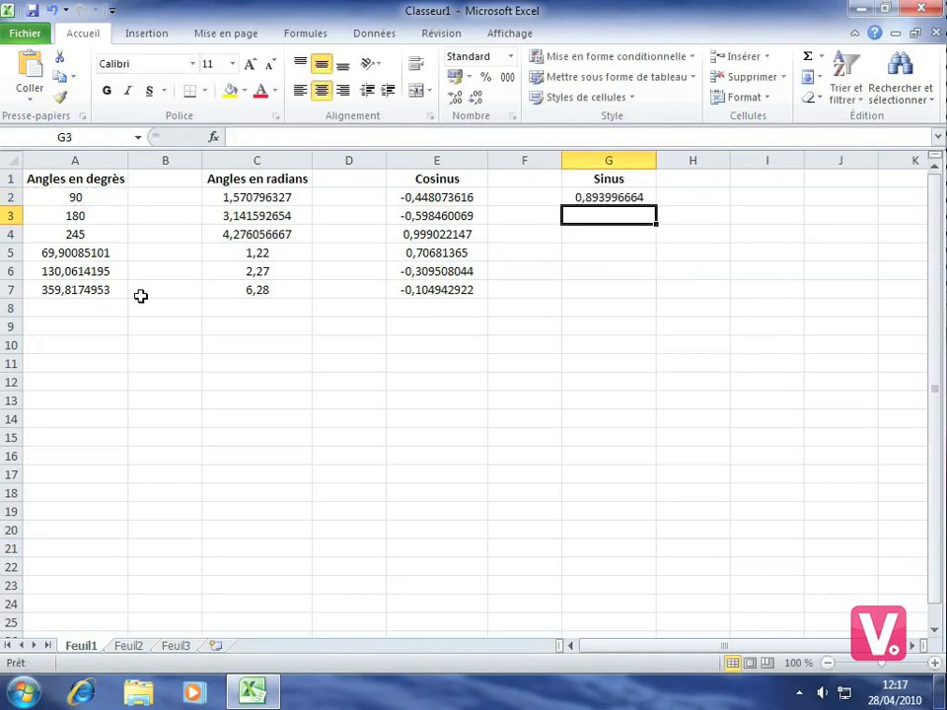
pyautogui.click(608, 194)
pyautogui.moveTo(656, 205); pyautogui.dragTo(651, 290)
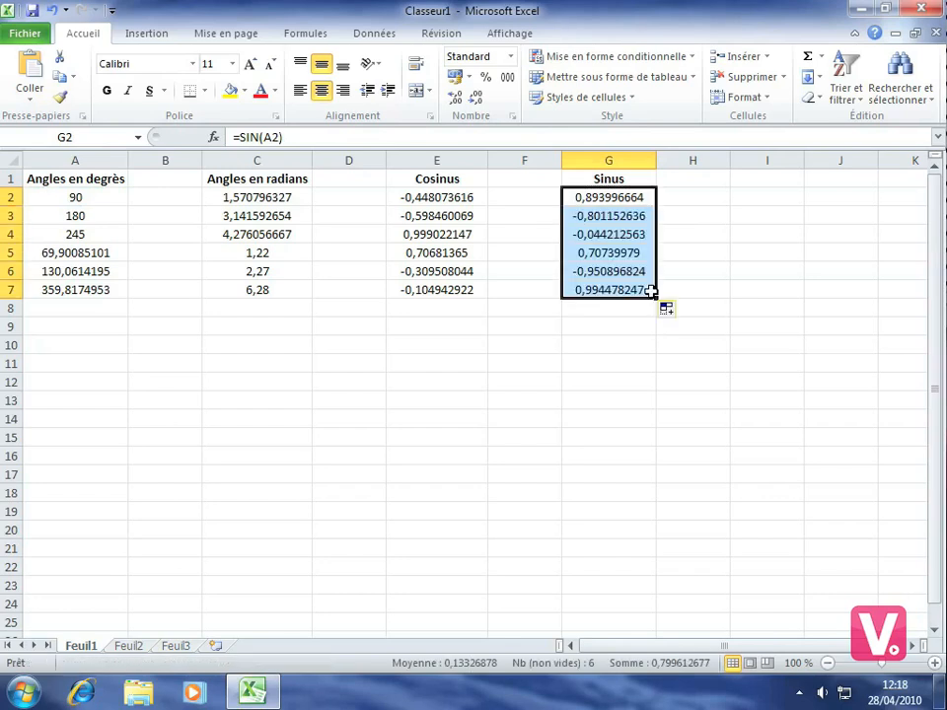
pyautogui.click(423, 363)
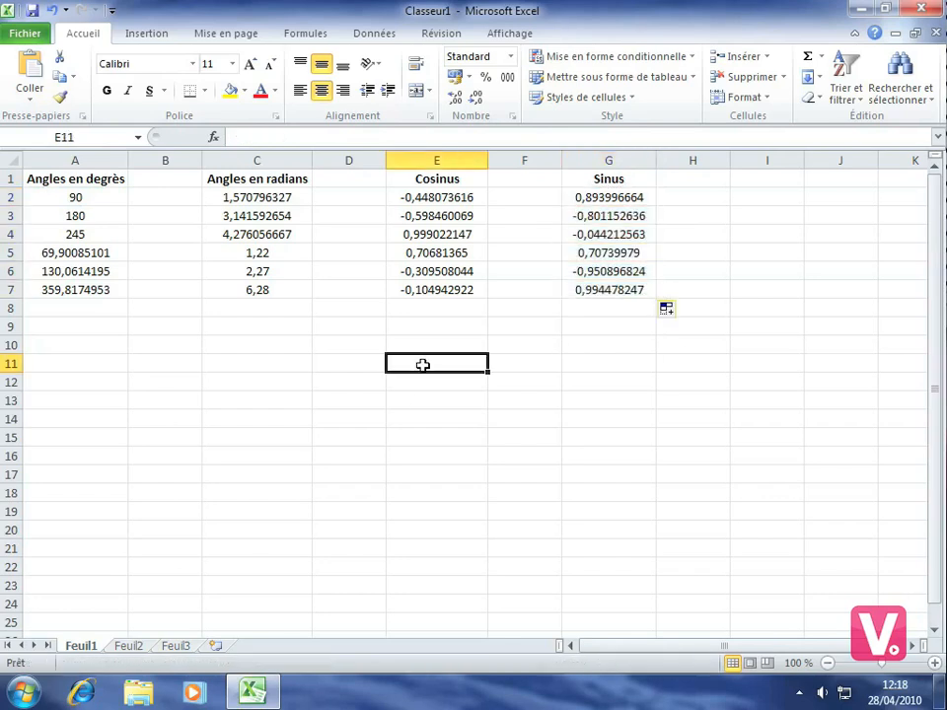